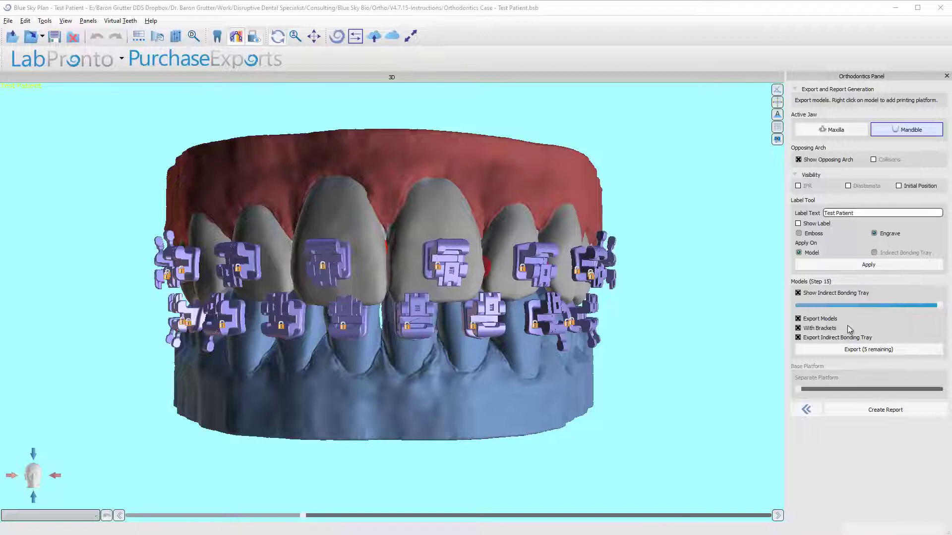
# - Hide the opposing upper arch, set Models to Step 0, and orbit to inspect the tray on the brackets
pyautogui.click(798, 160)
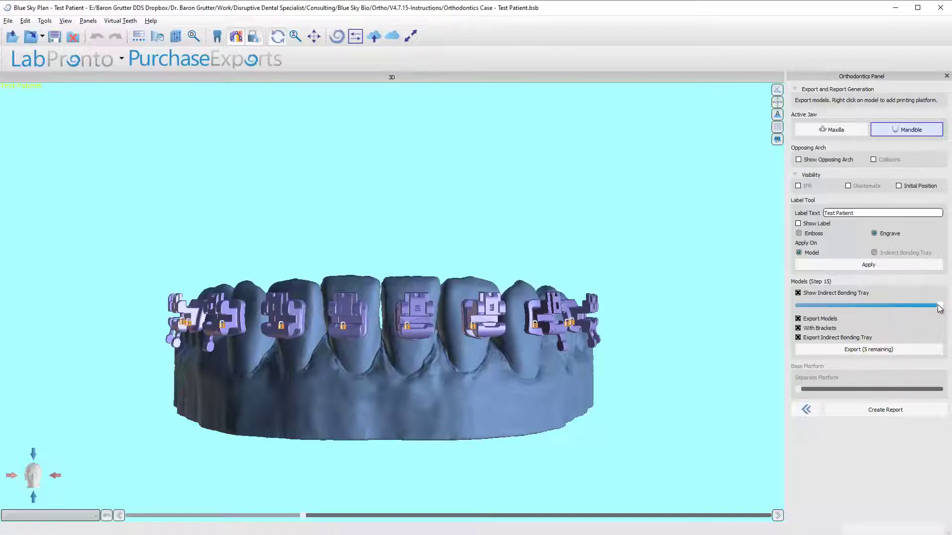
pyautogui.moveTo(878, 305); pyautogui.dragTo(799, 308)
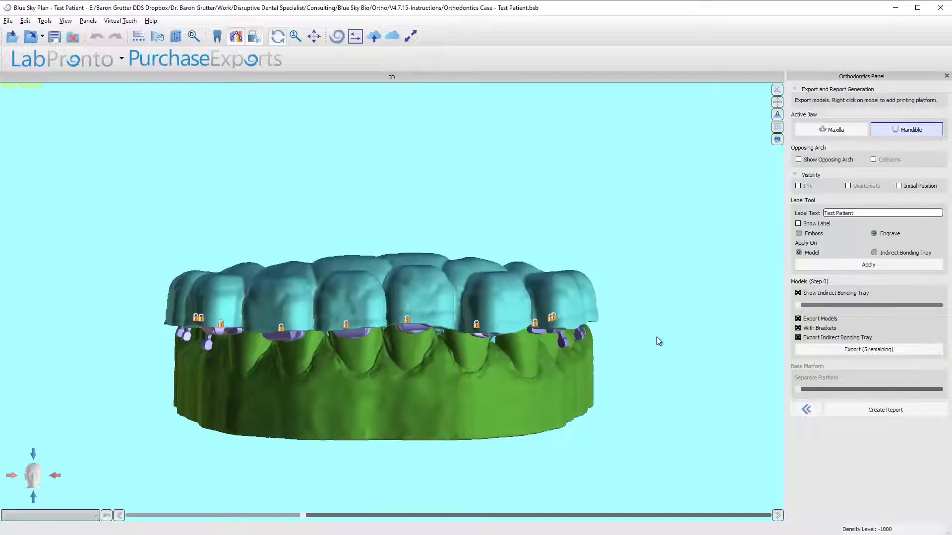
pyautogui.moveTo(656, 337); pyautogui.dragTo(381, 284)
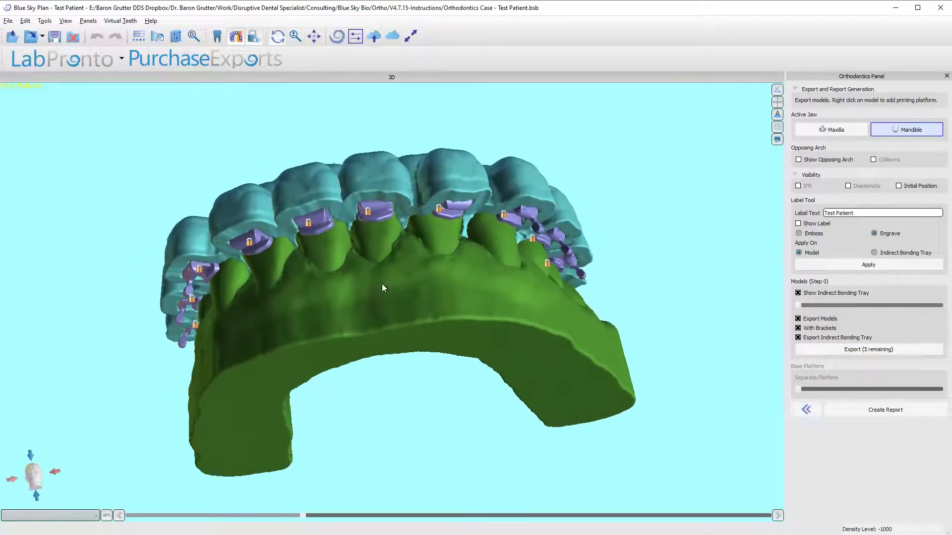
pyautogui.moveTo(374, 345); pyautogui.dragTo(530, 369)
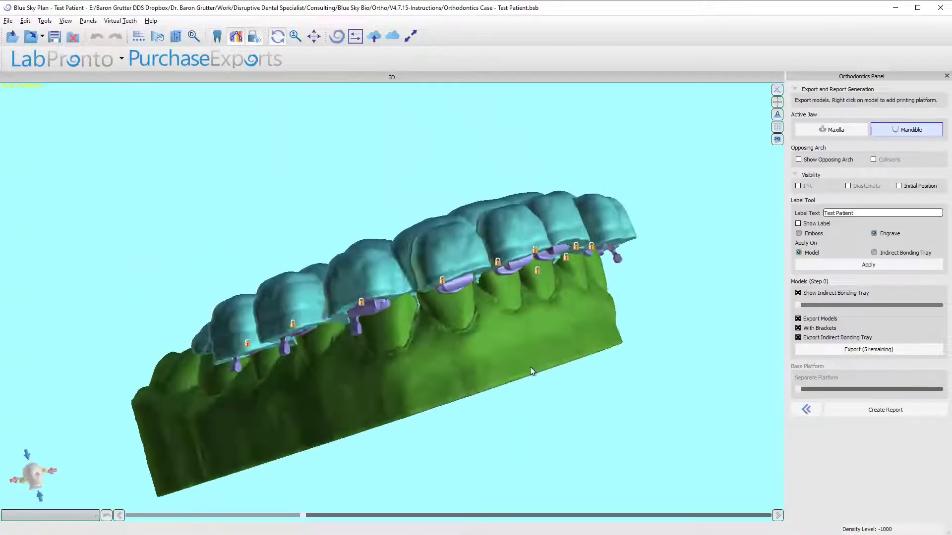
pyautogui.moveTo(315, 271); pyautogui.dragTo(531, 359)
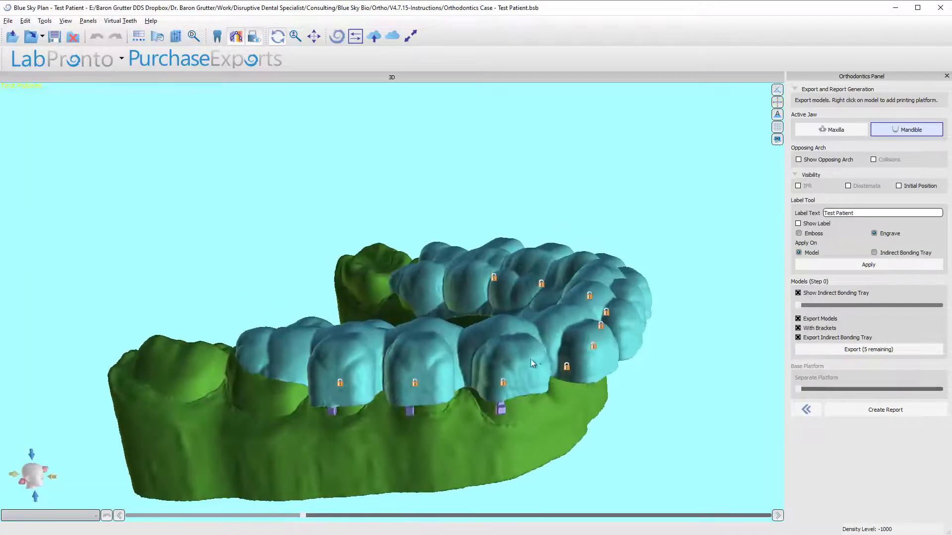
pyautogui.moveTo(683, 367); pyautogui.dragTo(376, 198)
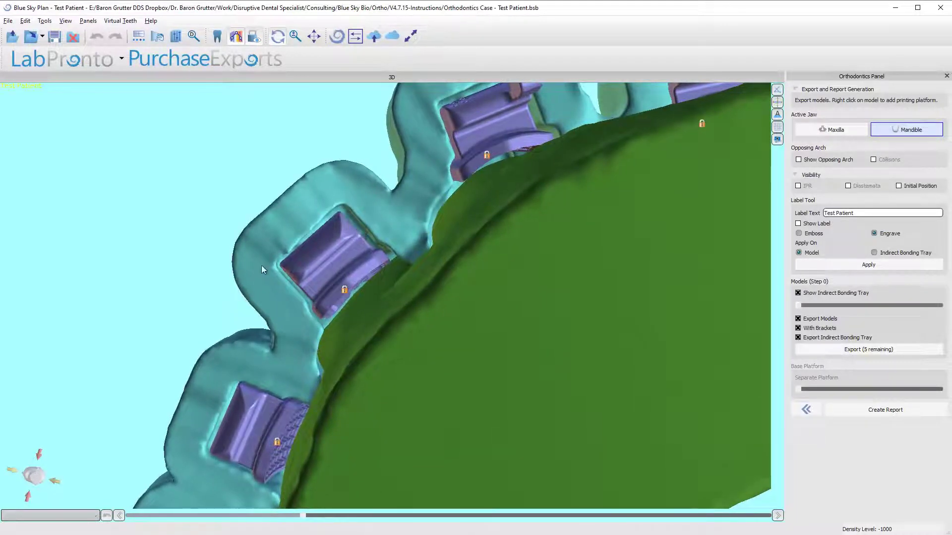
pyautogui.moveTo(218, 247); pyautogui.dragTo(359, 187)
pyautogui.moveTo(542, 136); pyautogui.dragTo(498, 285)
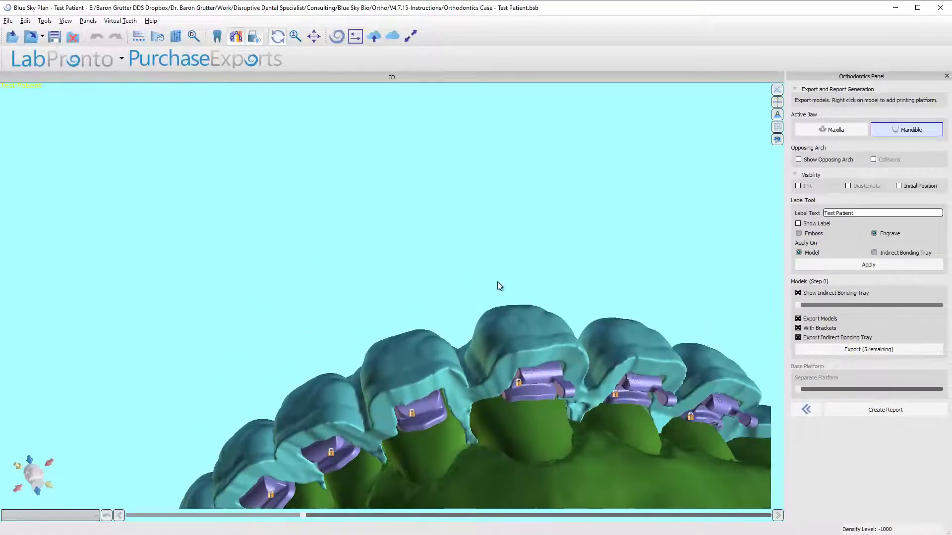
# - In Preferences > Orthodontics, change Transfer Guide Offset from 0.20 to 0.00 mm
pyautogui.click(44, 20)
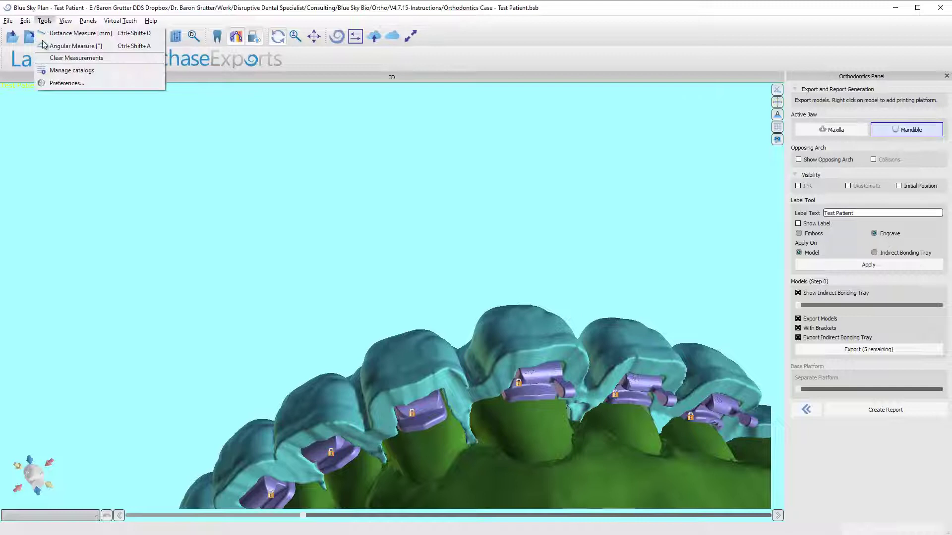
pyautogui.click(52, 83)
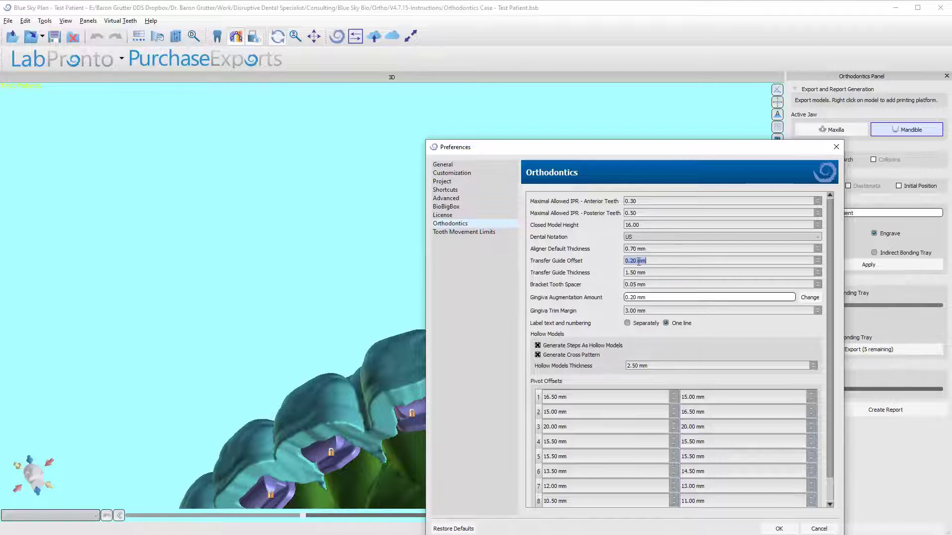
pyautogui.write('0')
pyautogui.write('.00')
pyautogui.press('Tab')
# - Save the preferences, then step back with << to regenerate the indirect bonding tray
pyautogui.click(779, 528)
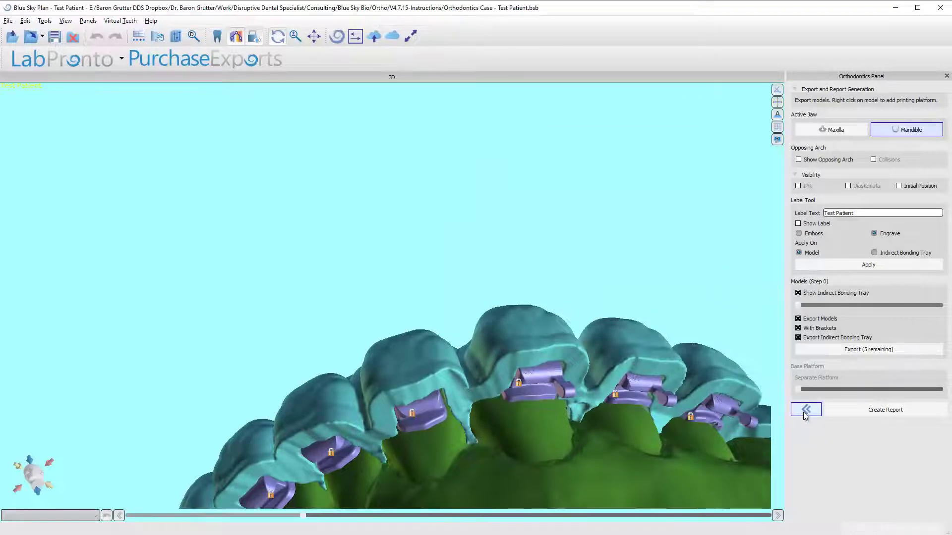
pyautogui.moveTo(434, 282); pyautogui.dragTo(347, 137, button='right')
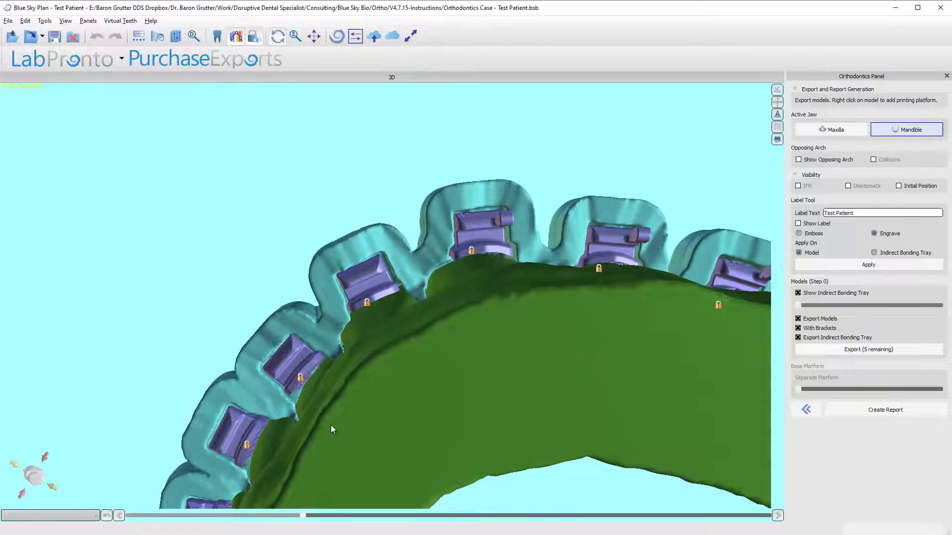
pyautogui.click(805, 410)
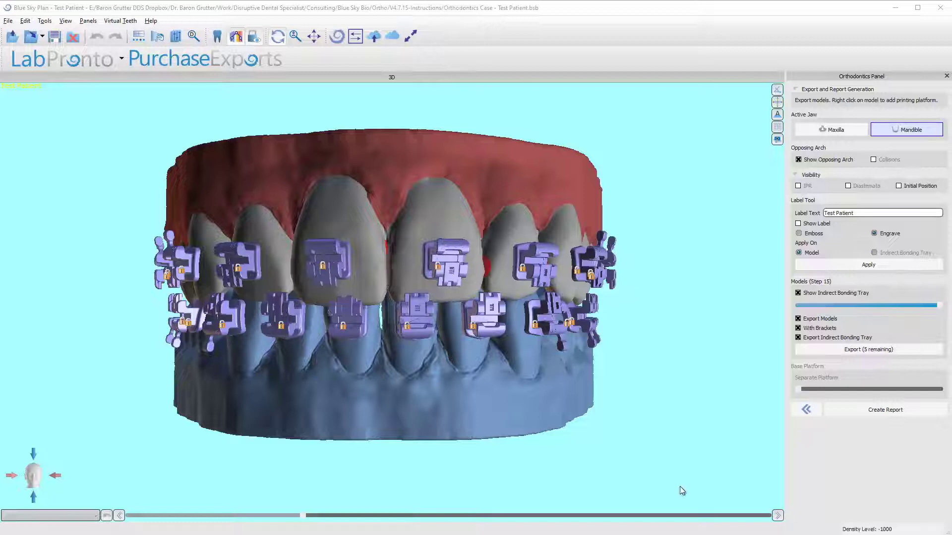
pyautogui.click(798, 159)
pyautogui.moveTo(408, 493); pyautogui.dragTo(412, 299)
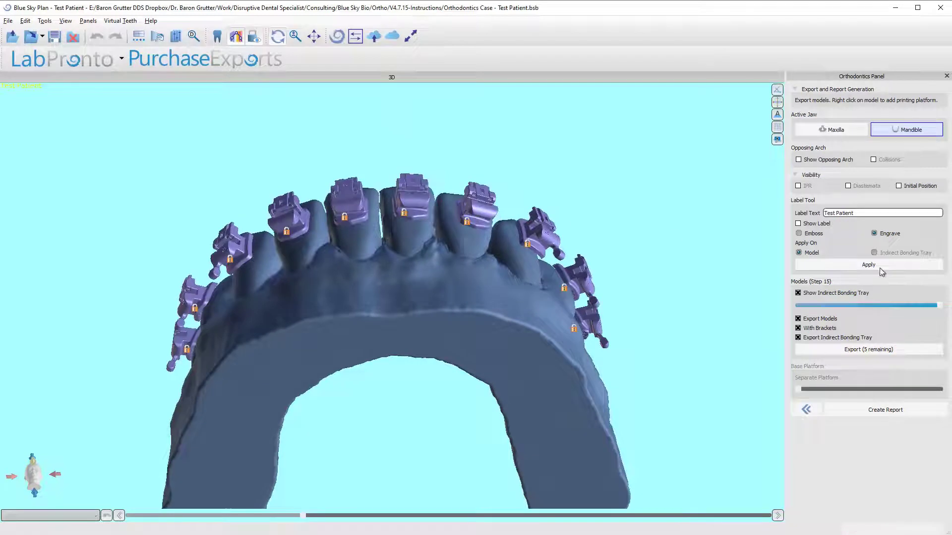
pyautogui.moveTo(939, 305); pyautogui.dragTo(482, 338)
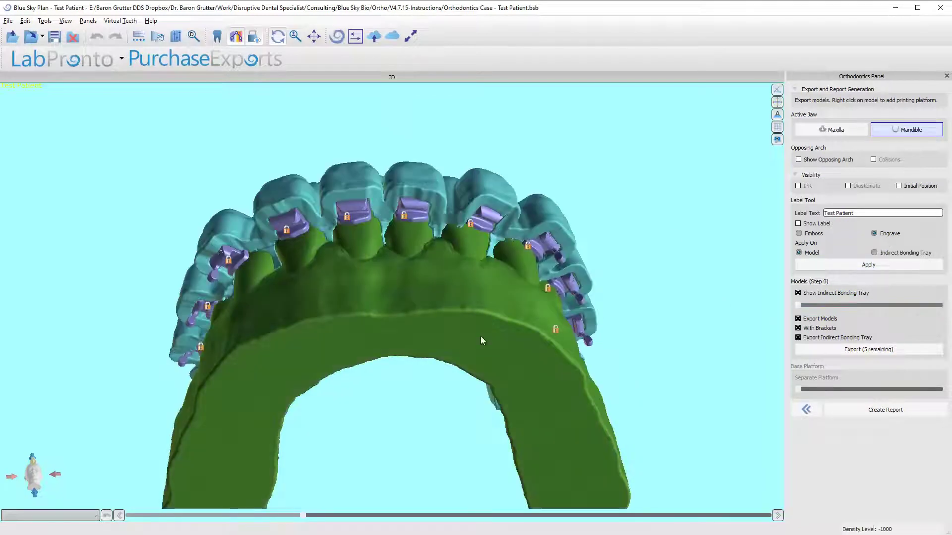
pyautogui.moveTo(428, 276); pyautogui.dragTo(424, 320)
pyautogui.scroll(5, 421, 308)
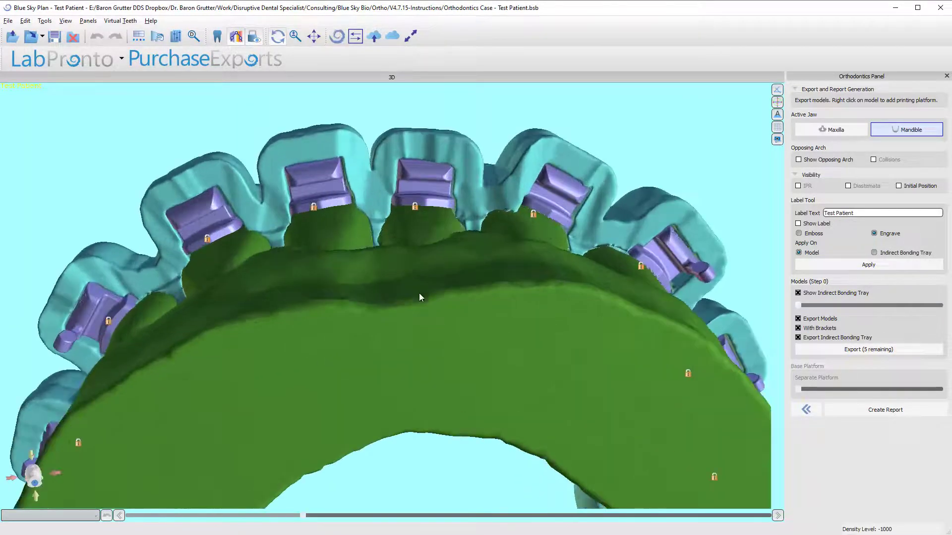
pyautogui.moveTo(369, 159); pyautogui.dragTo(252, 121)
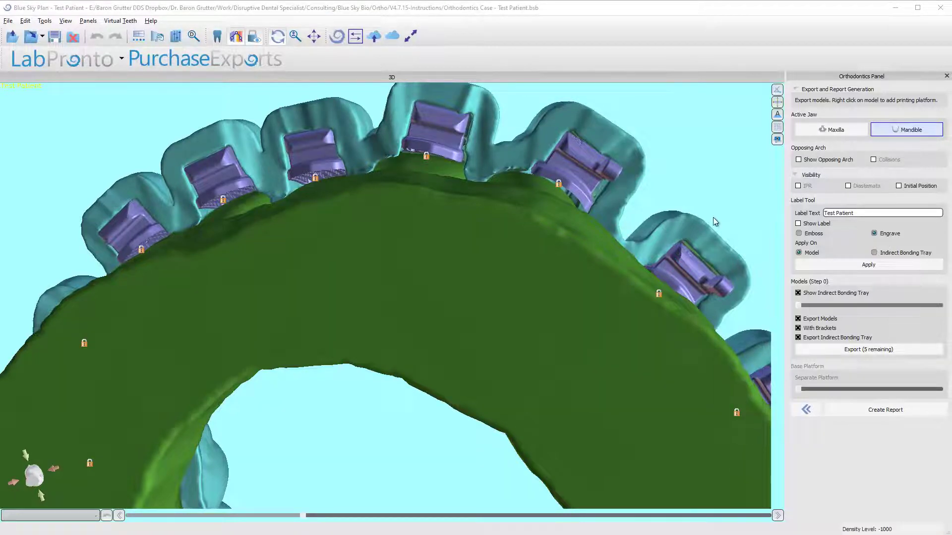
pyautogui.moveTo(713, 217); pyautogui.dragTo(631, 203)
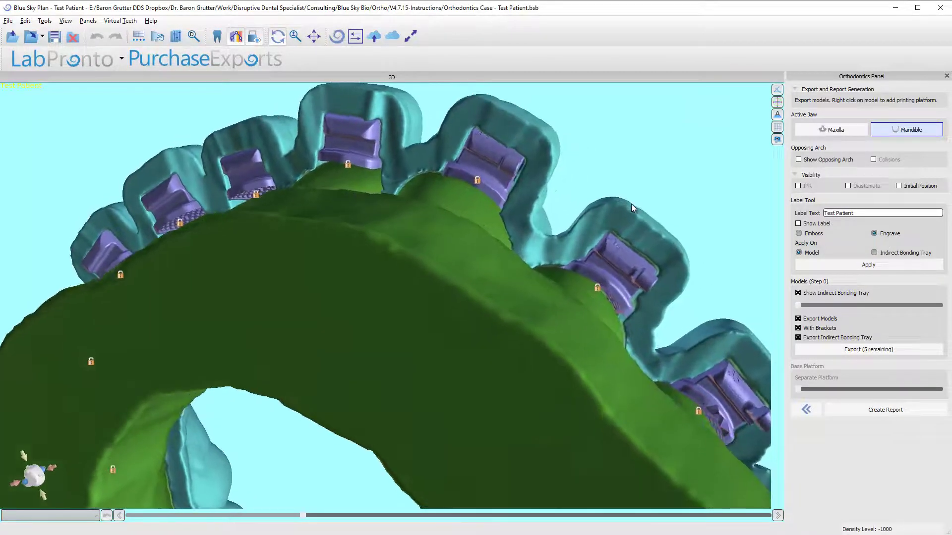
pyautogui.moveTo(545, 232); pyautogui.dragTo(446, 186)
pyautogui.moveTo(69, 151); pyautogui.dragTo(506, 155)
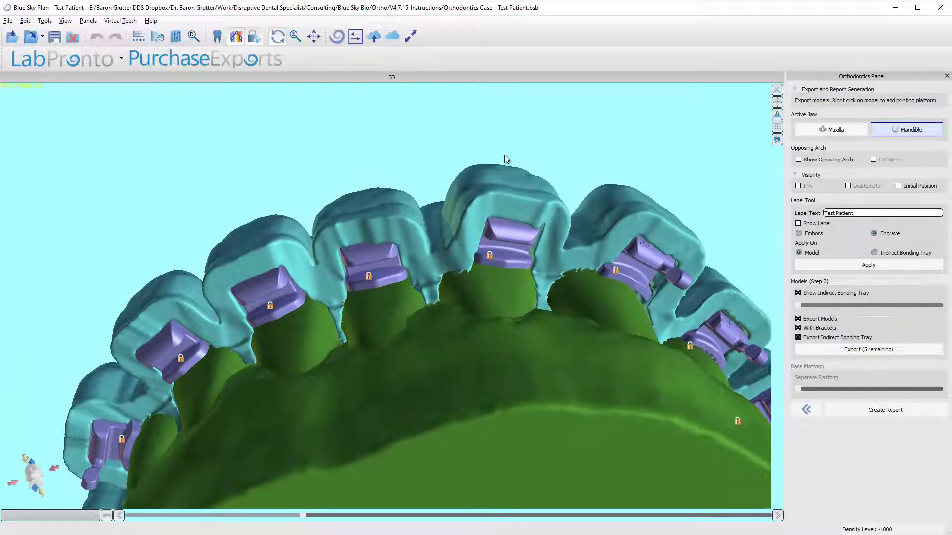
pyautogui.moveTo(553, 150); pyautogui.dragTo(465, 254)
pyautogui.moveTo(304, 247); pyautogui.dragTo(433, 373)
pyautogui.moveTo(304, 286); pyautogui.dragTo(612, 370)
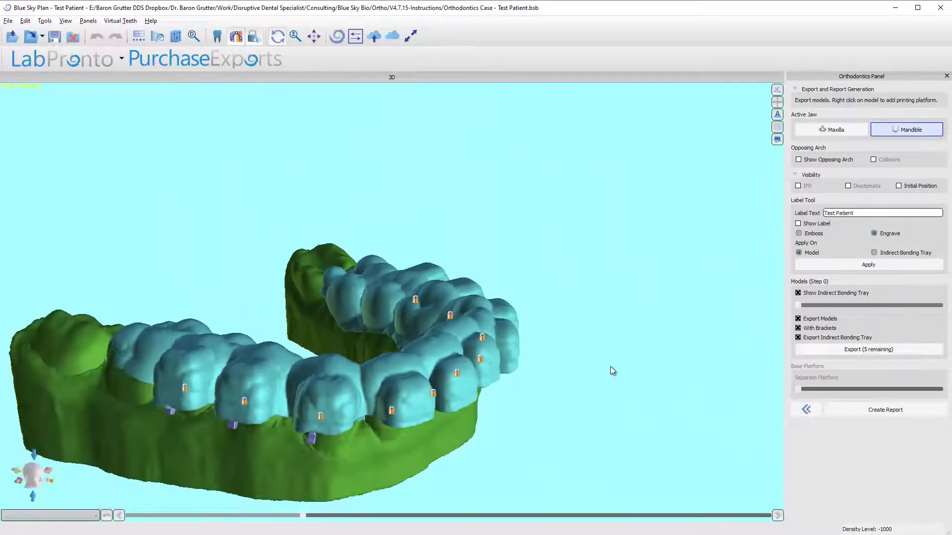
pyautogui.moveTo(543, 413); pyautogui.dragTo(652, 365)
pyautogui.moveTo(675, 286); pyautogui.dragTo(664, 241)
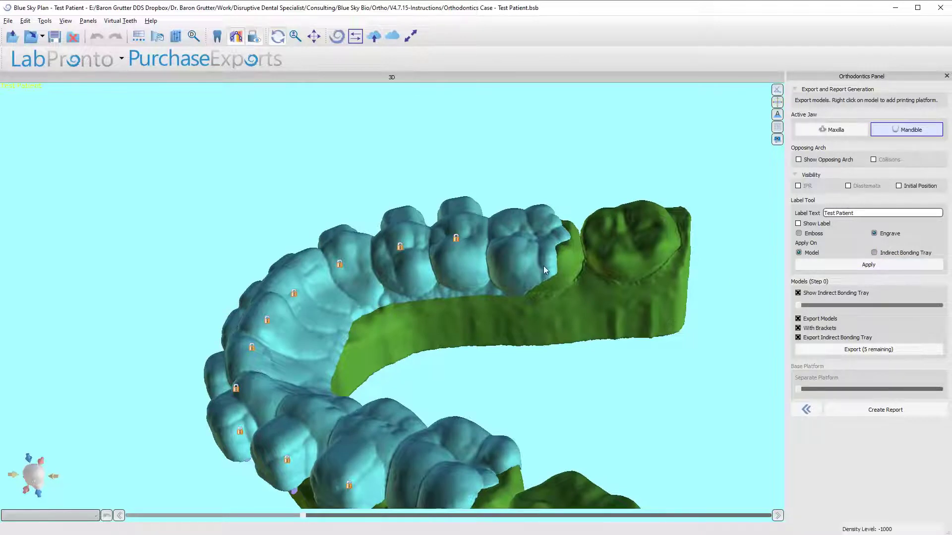
# - Show the 'Test Patient' label, apply it on the Indirect Bonding Tray, and engrave it
pyautogui.click(798, 223)
pyautogui.moveTo(743, 246); pyautogui.dragTo(395, 410)
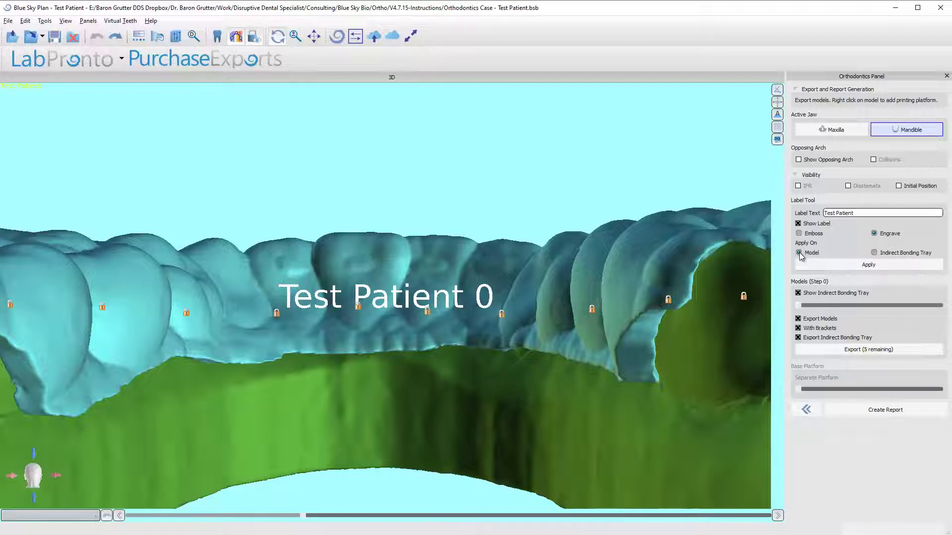
pyautogui.click(874, 254)
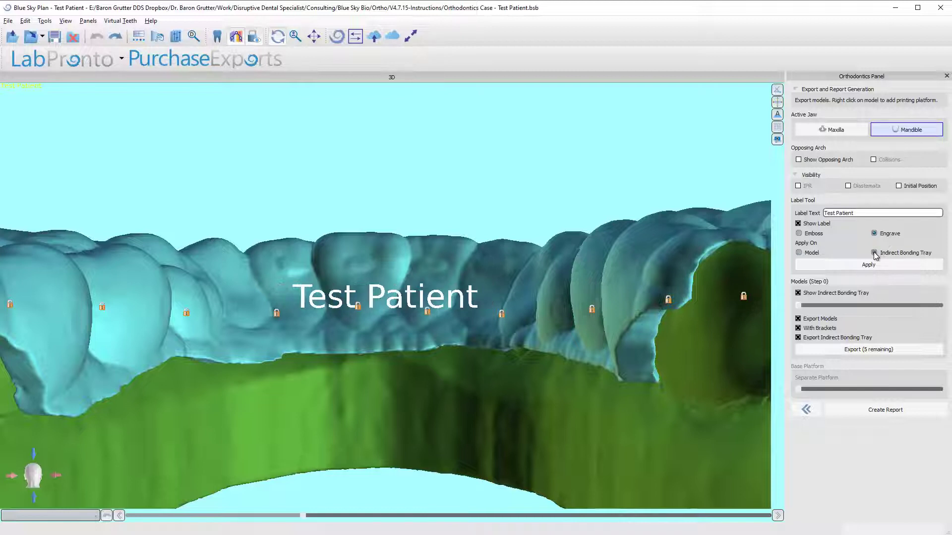
pyautogui.click(798, 253)
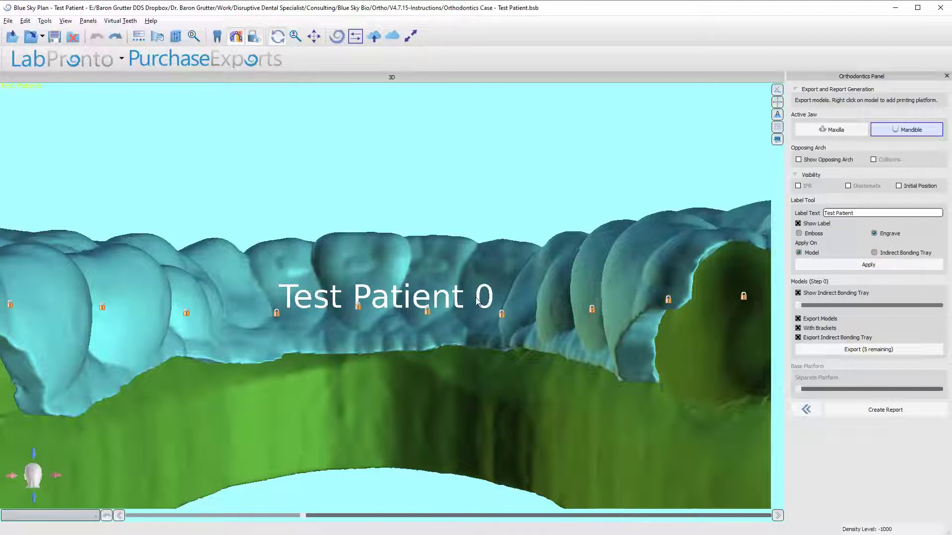
pyautogui.click(873, 253)
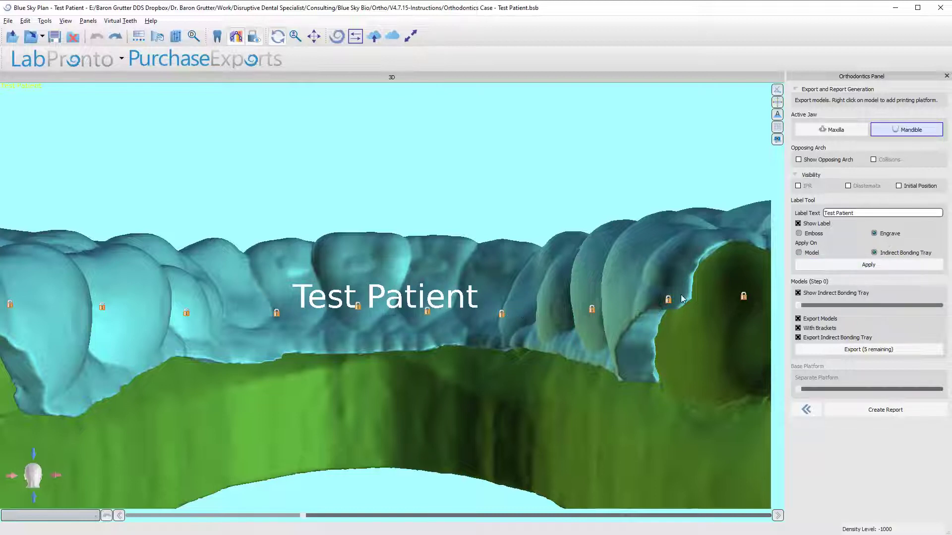
pyautogui.click(828, 266)
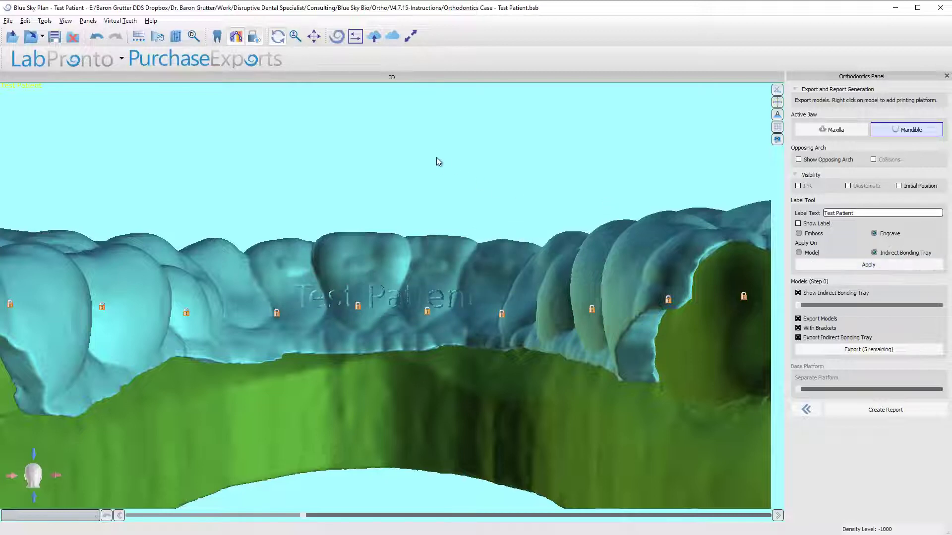
pyautogui.moveTo(436, 156); pyautogui.dragTo(434, 201)
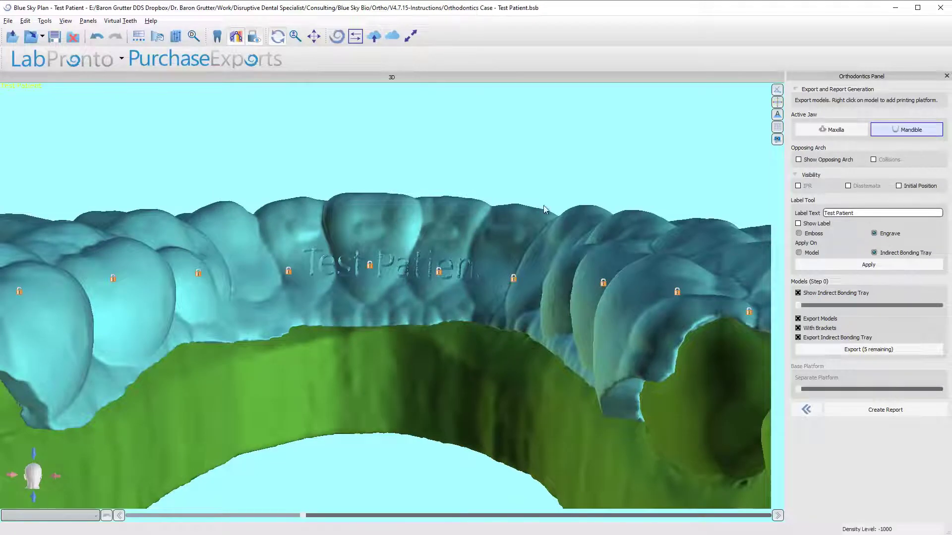
pyautogui.moveTo(543, 205); pyautogui.dragTo(565, 347)
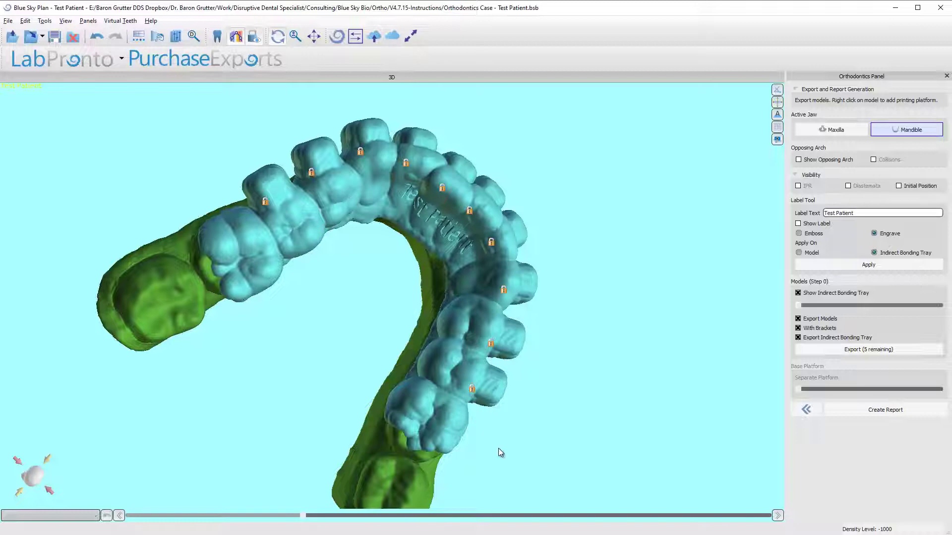
pyautogui.moveTo(499, 452); pyautogui.dragTo(529, 330)
pyautogui.moveTo(576, 305); pyautogui.dragTo(500, 475)
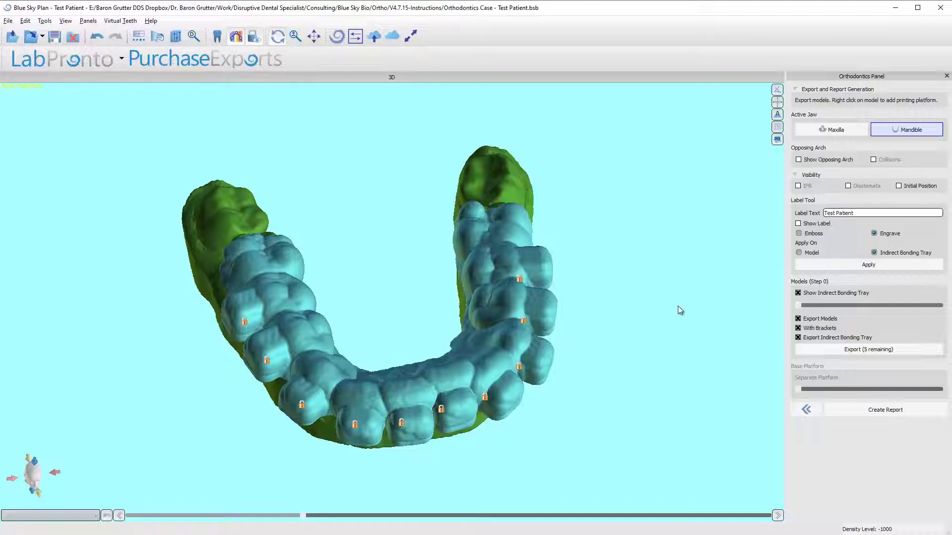
# - Start the Export (5 remaining) and accept 'Yes, proceed to export' in the Wait! warning
pyautogui.click(859, 351)
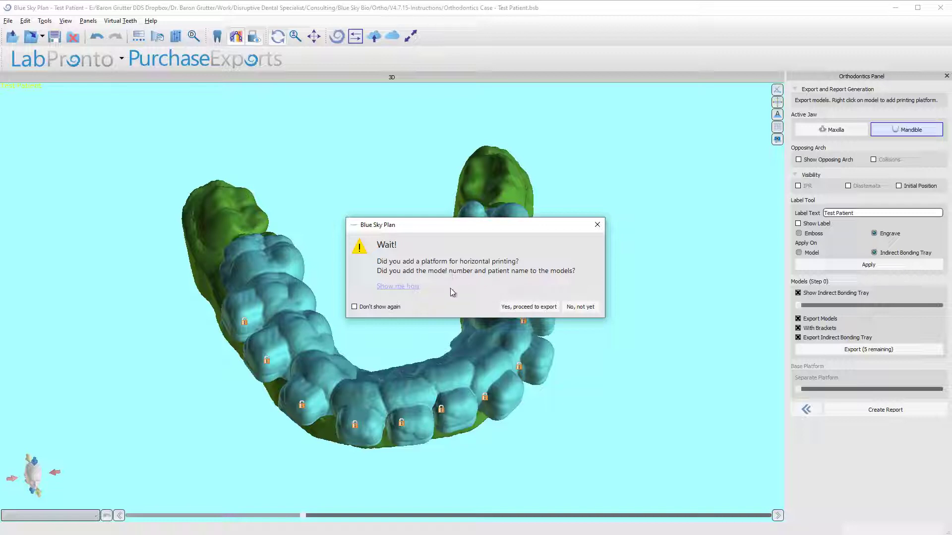
pyautogui.click(528, 306)
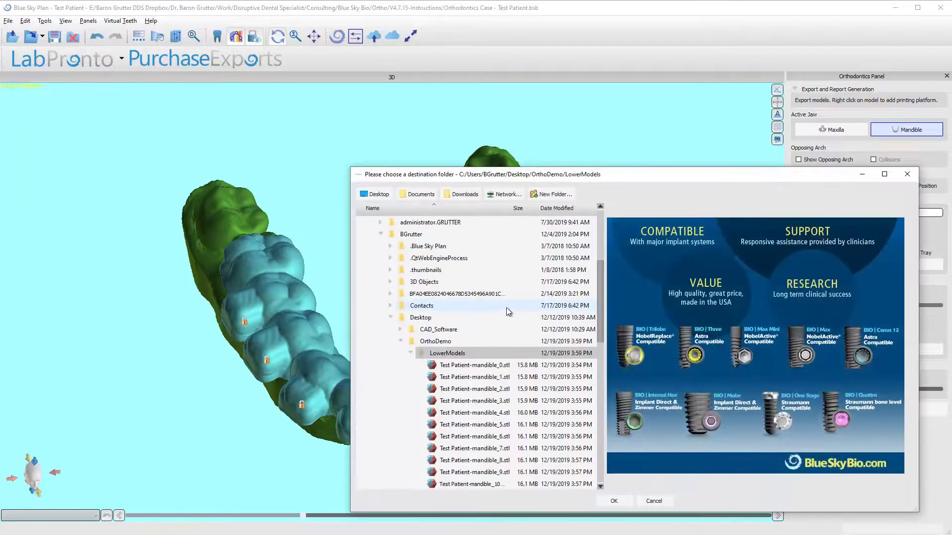
# - Create a new IBTFiles folder inside LowerModels as the export destination
pyautogui.click(550, 195)
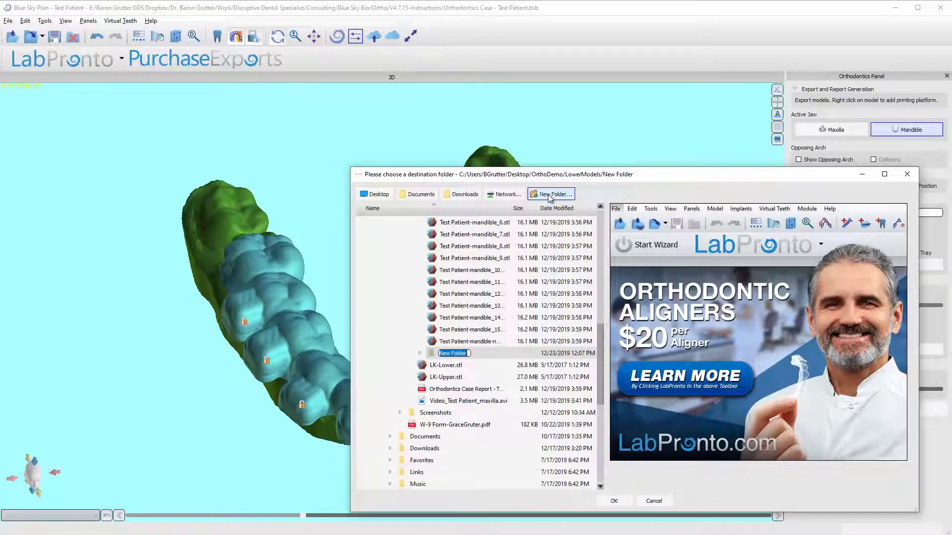
pyautogui.write('8race')
pyautogui.press('BackSpace')
pyautogui.press('BackSpace')
pyautogui.press('BackSpace')
pyautogui.write('BBTFiles')
pyautogui.press('Return')
pyautogui.press('Return')
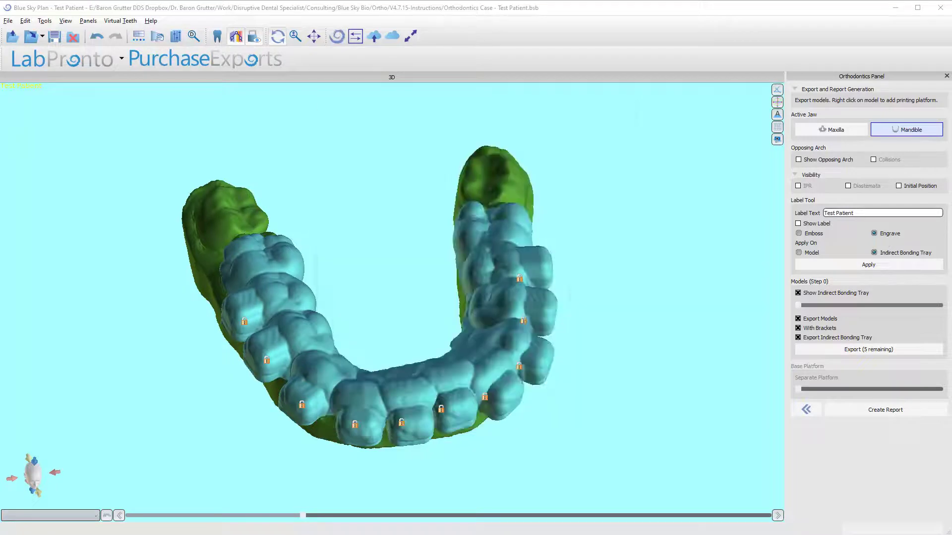
pyautogui.moveTo(666, 482); pyautogui.dragTo(611, 410)
pyautogui.moveTo(332, 463); pyautogui.dragTo(406, 316)
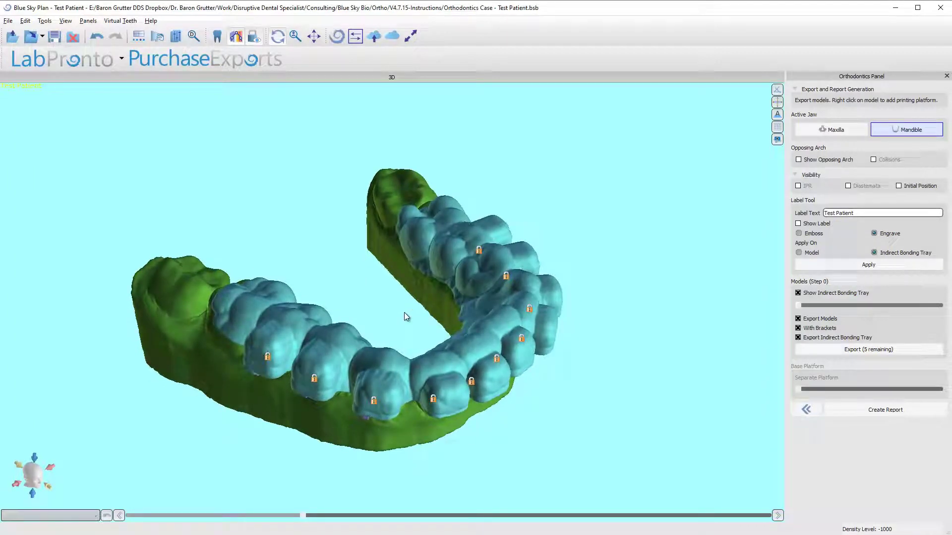